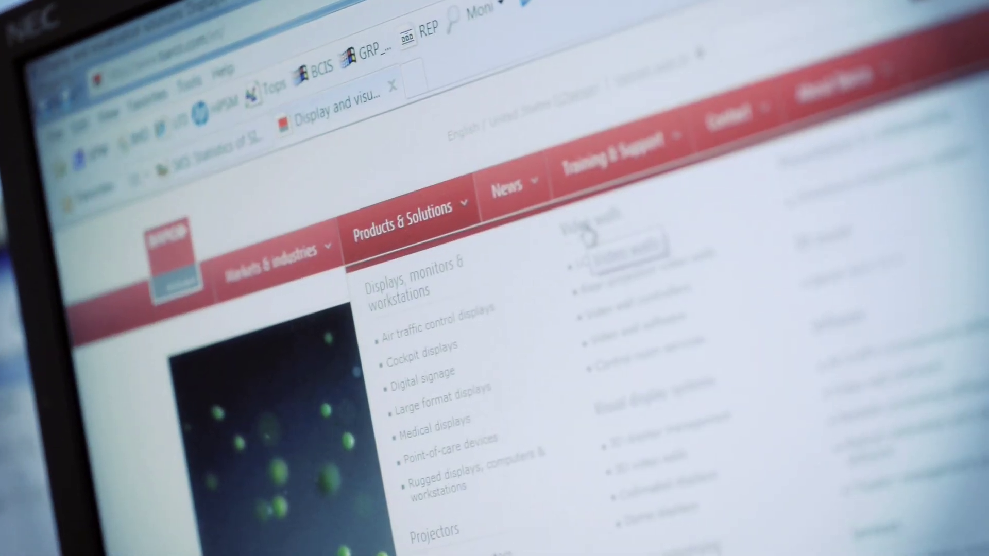
click(588, 232)
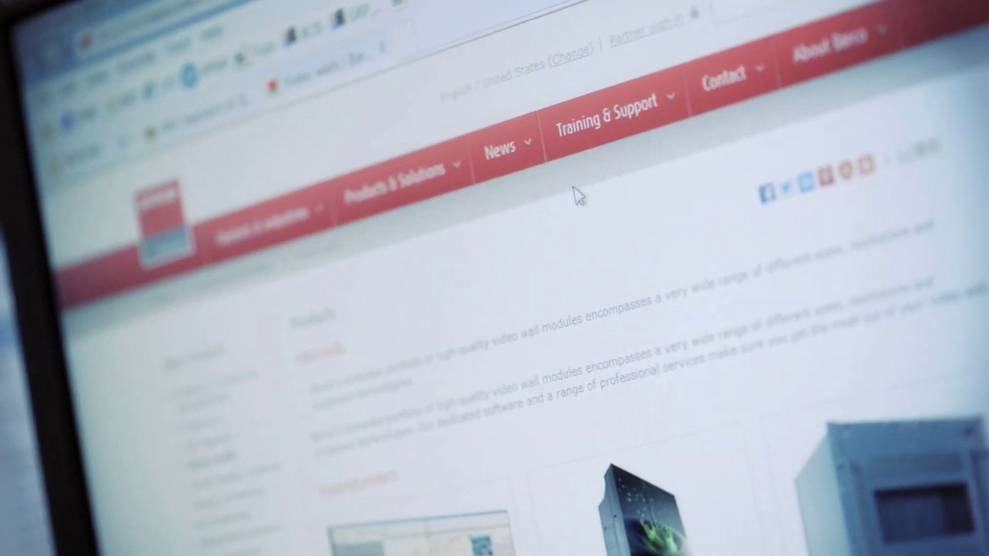
scroll(556, 231, down, 5)
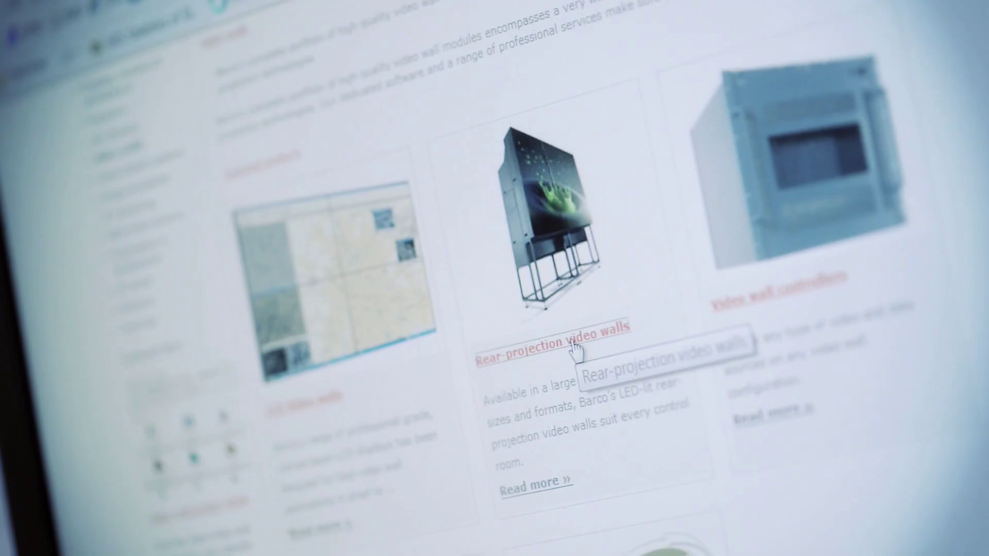
click(575, 348)
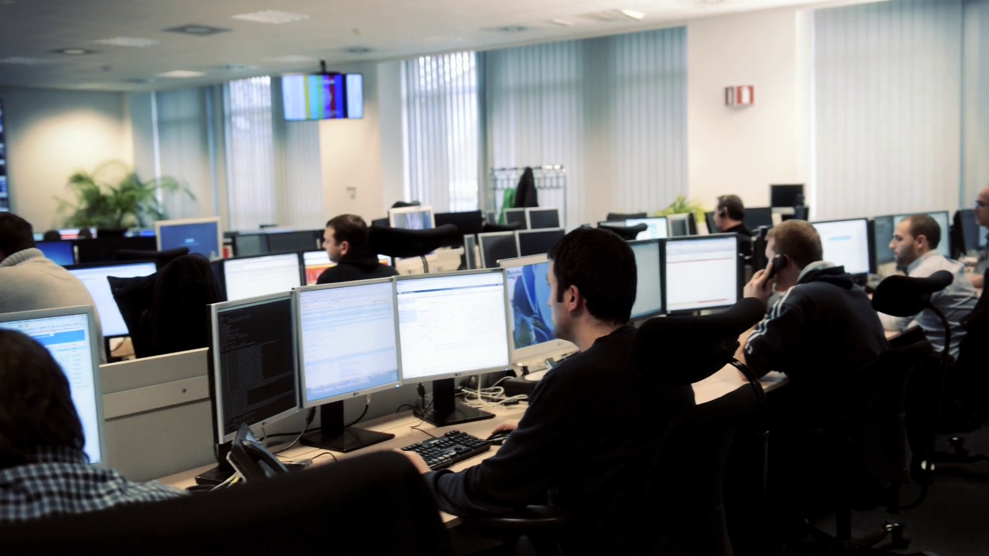